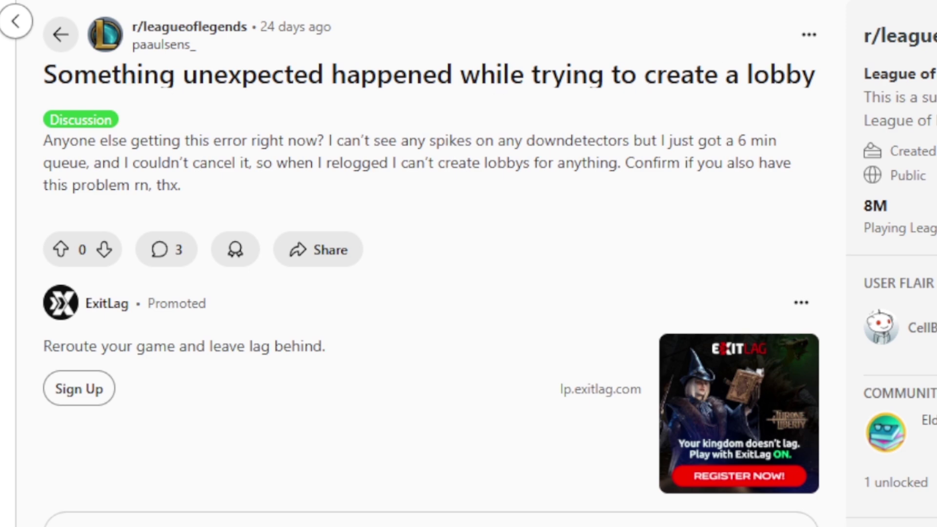
# Confirm Riot's Current Messages lists no recent issues, then return to the Google Docs guide
pyautogui.scroll(-6, 344, 414)
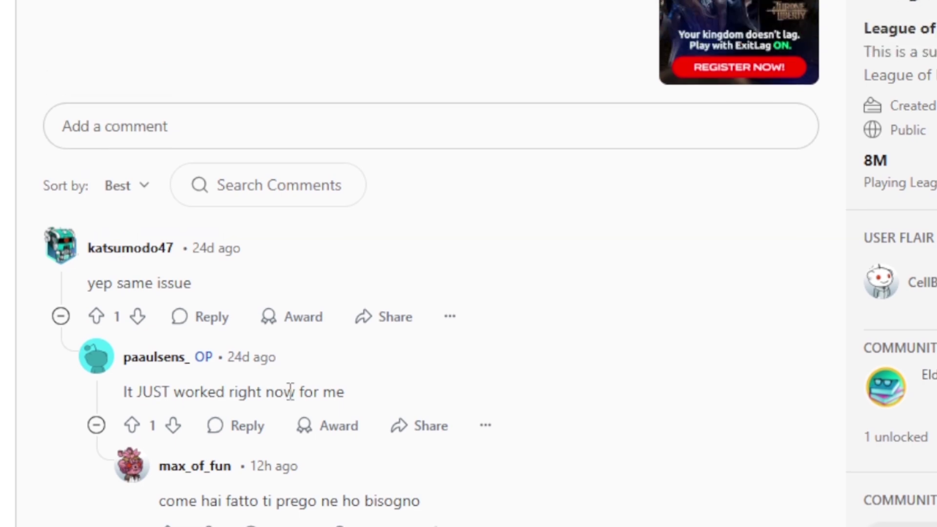
pyautogui.scroll(6, 930, 2)
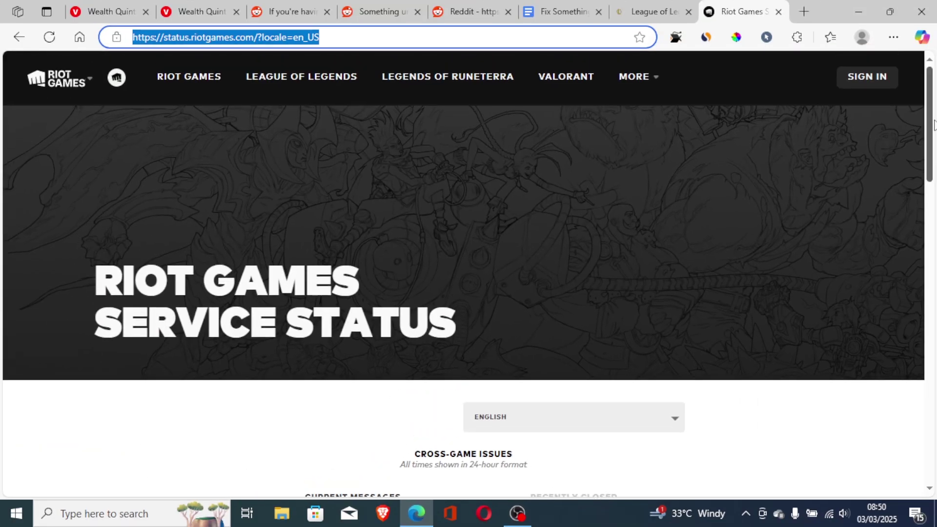
pyautogui.scroll(-6, 933, 124)
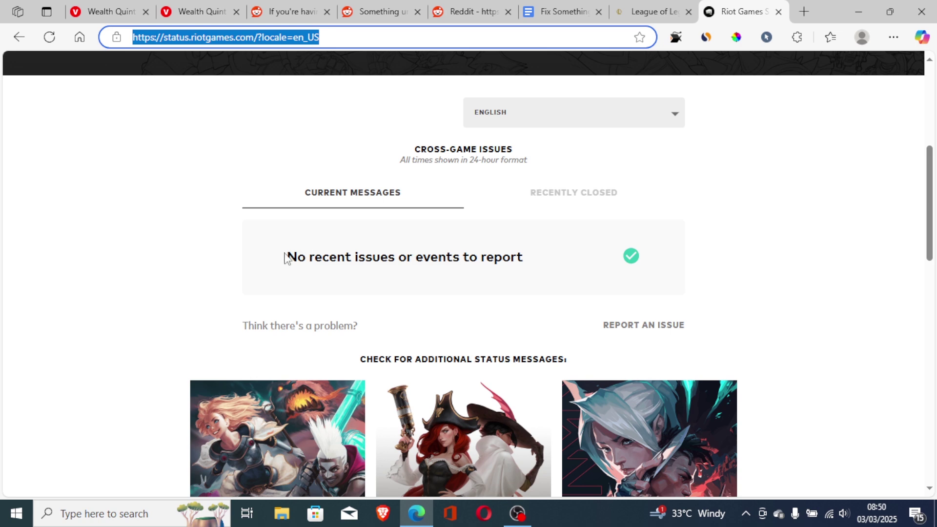
pyautogui.click(564, 7)
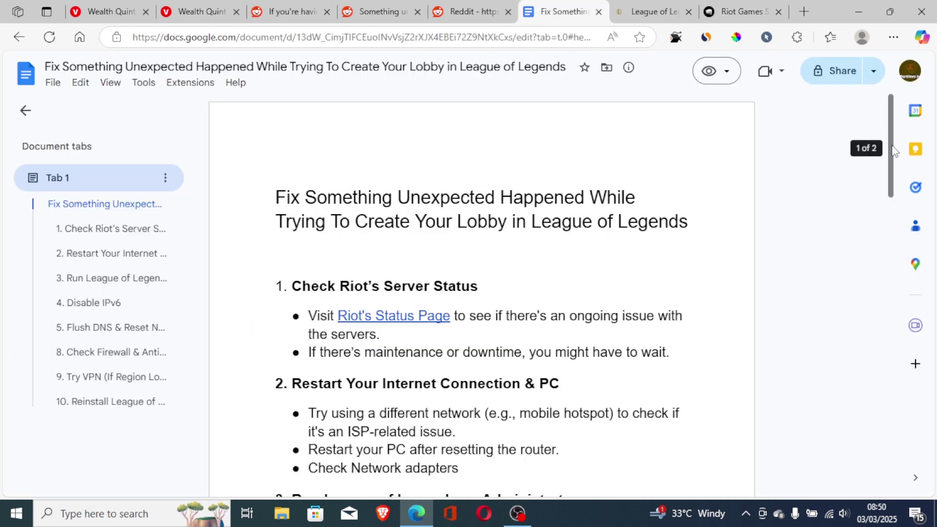
# Scroll the guide to read its first troubleshooting steps
pyautogui.moveTo(894, 147); pyautogui.dragTo(894, 184)
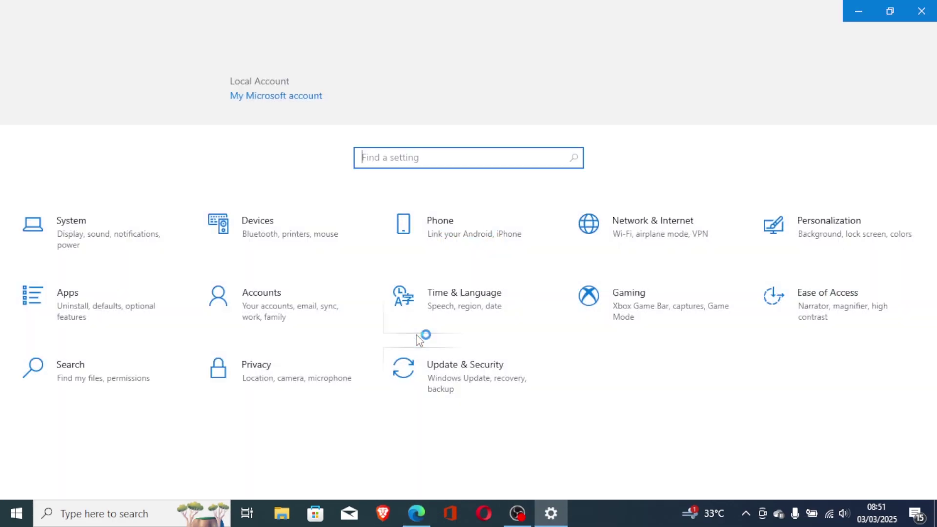
# Go to Network & Internet and open Change adapter options to list the adapters
pyautogui.click(652, 227)
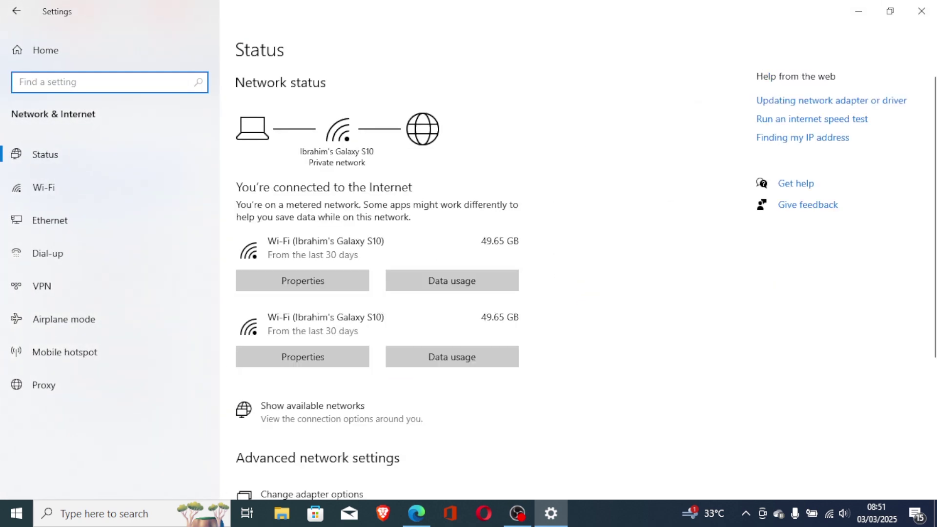
pyautogui.scroll(-5, 416, 246)
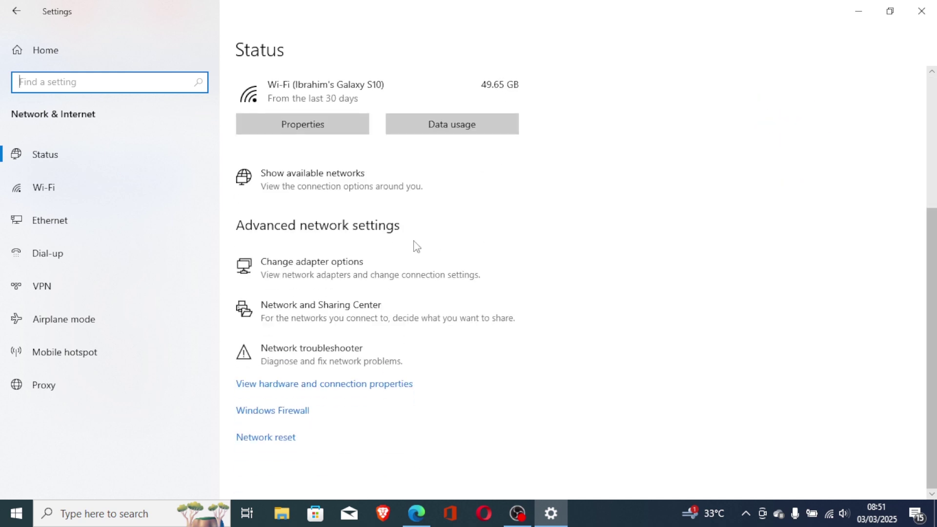
pyautogui.click(328, 269)
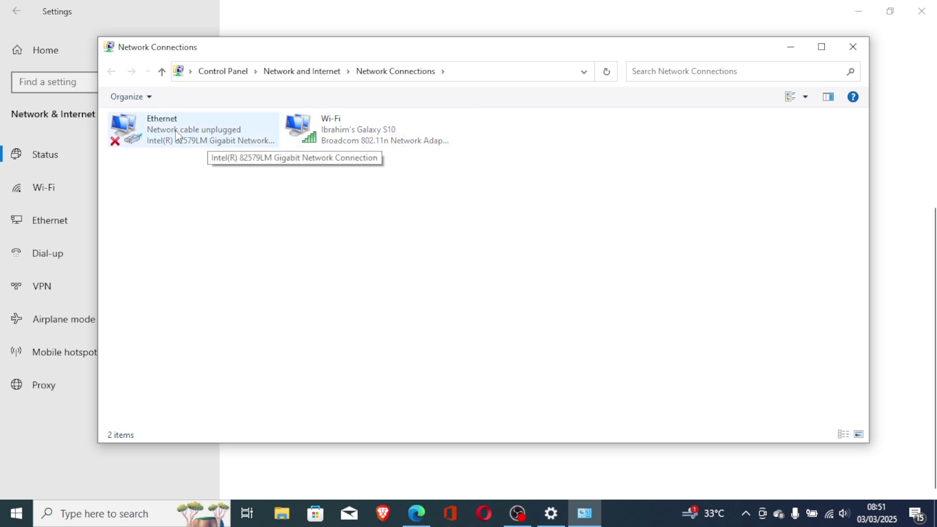
# Review the Wi-Fi adapter's right-click actions, including Disable, then close Network Connections
pyautogui.click(384, 129)
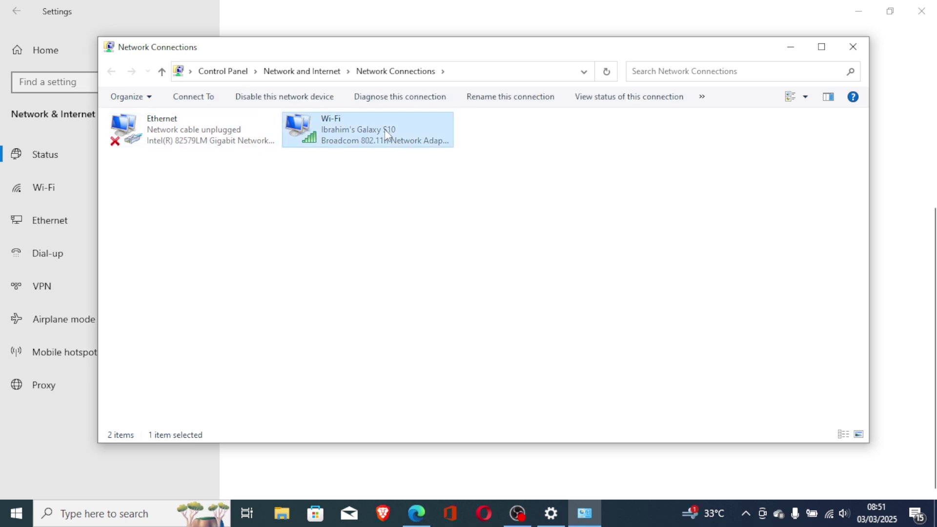
pyautogui.rightClick(385, 129)
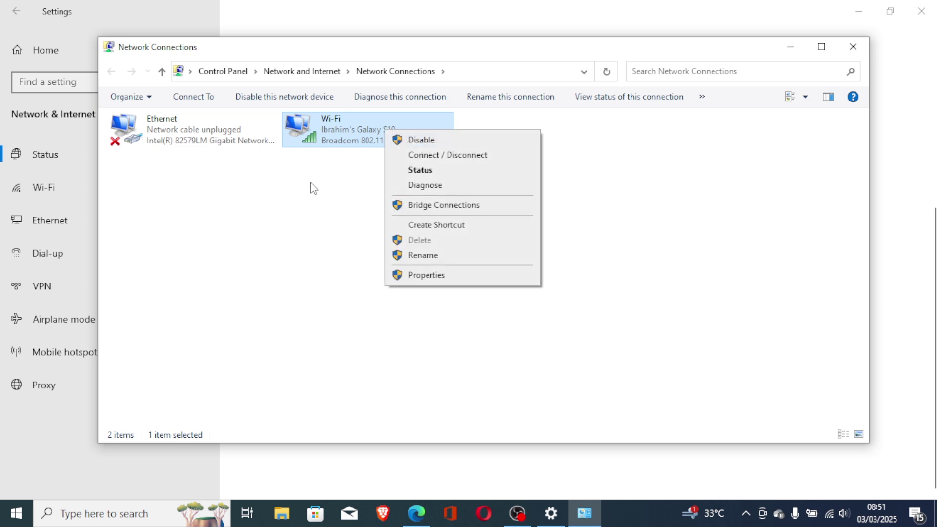
pyautogui.click(314, 188)
pyautogui.click(364, 130)
pyautogui.rightClick(364, 130)
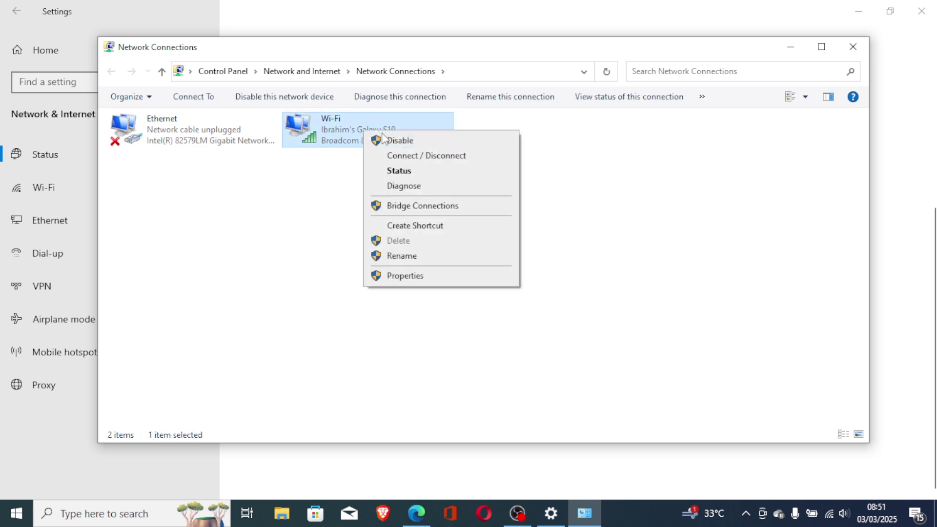
pyautogui.click(336, 175)
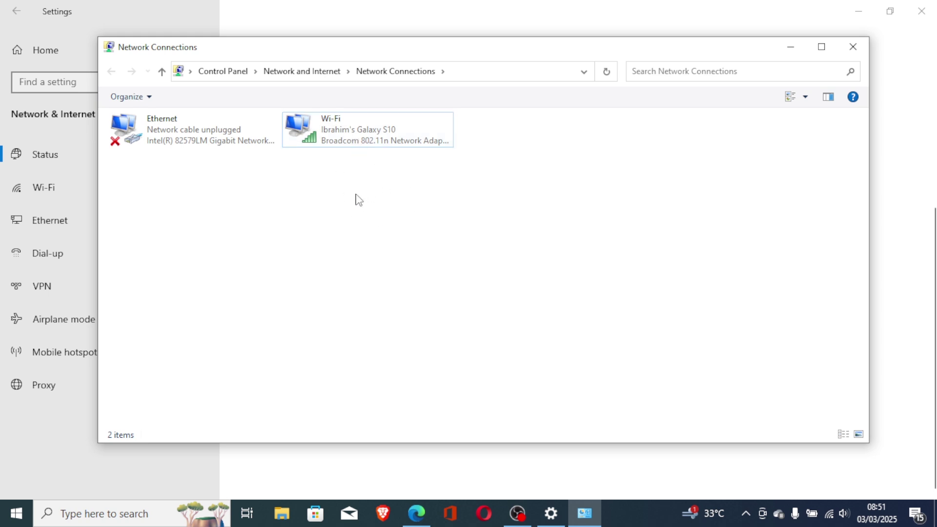
pyautogui.click(365, 140)
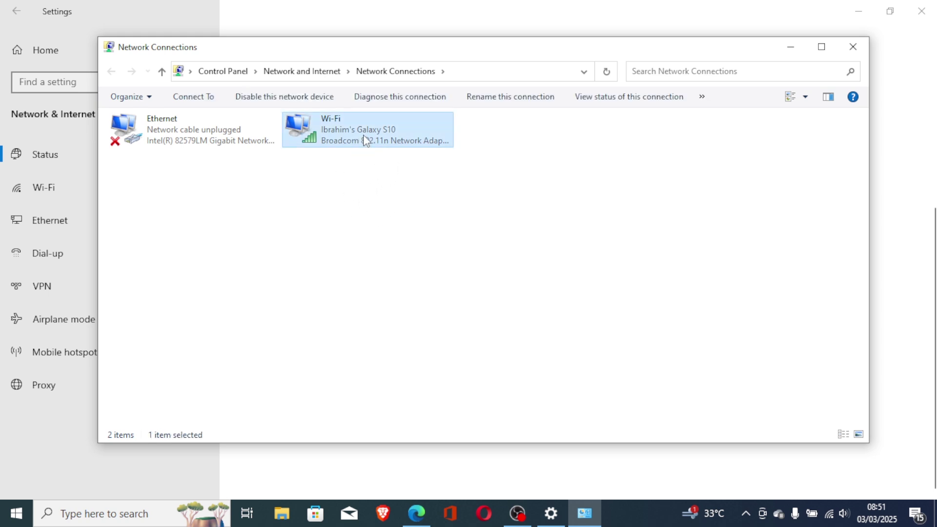
pyautogui.rightClick(365, 140)
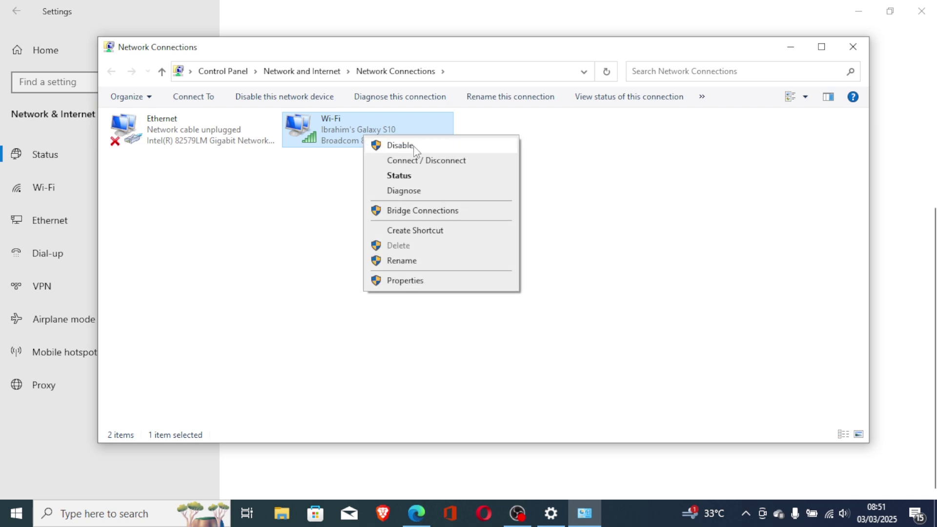
pyautogui.click(318, 190)
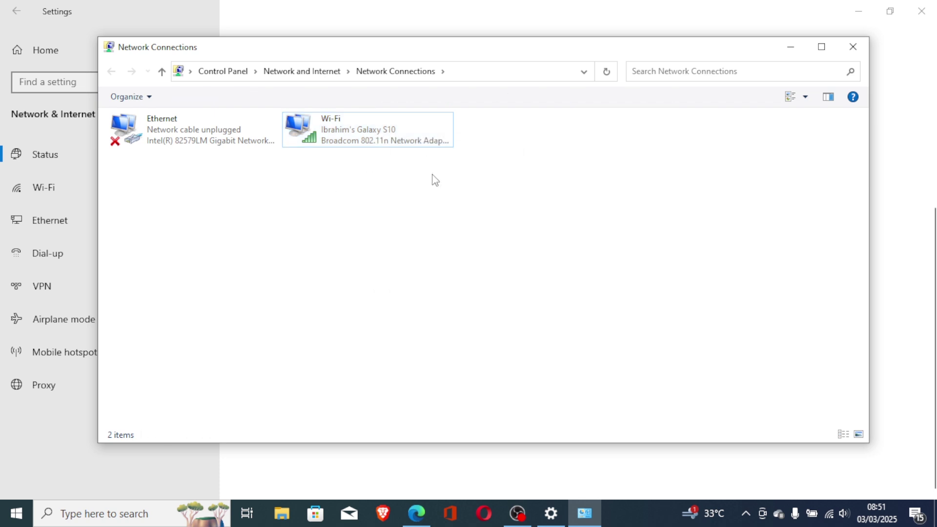
pyautogui.click(854, 46)
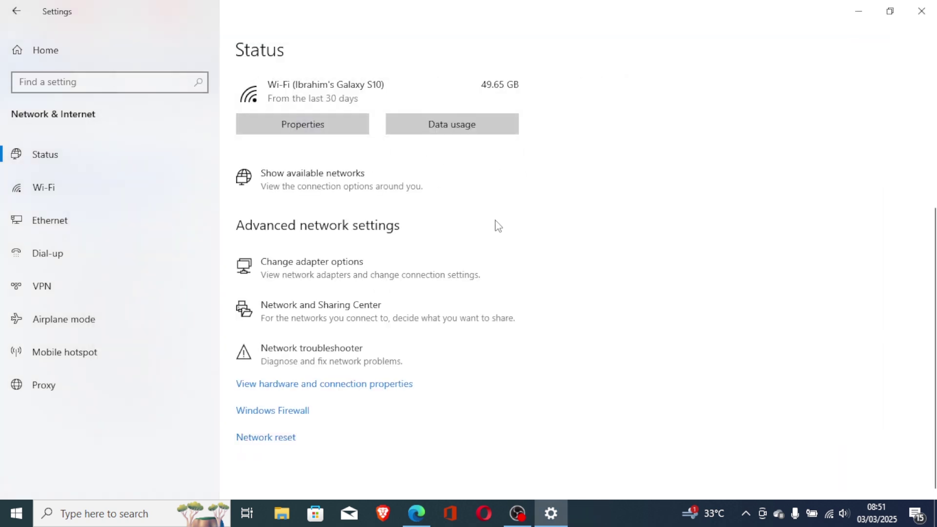
# Bring the guide back and read ahead to steps 4 and 5, Disable IPv6 and Flush DNS
pyautogui.click(420, 511)
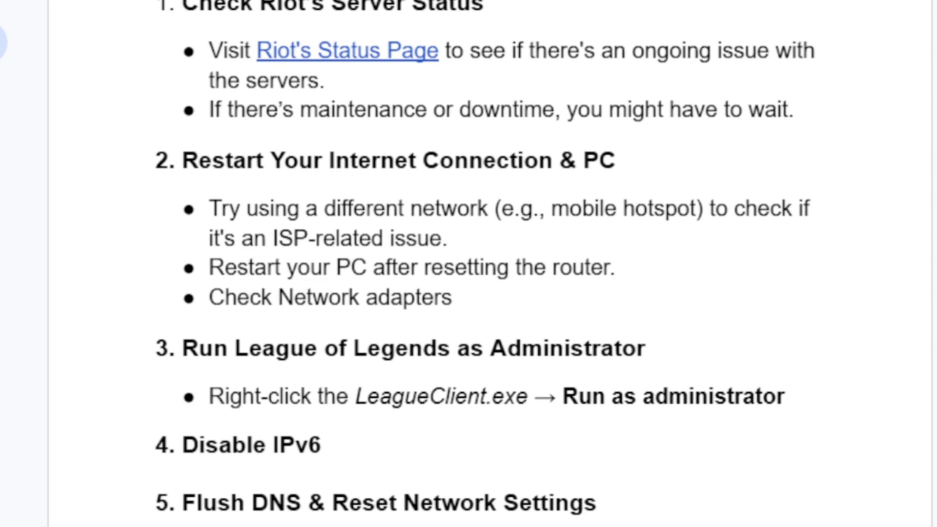
pyautogui.scroll(2, 469, 264)
pyautogui.scroll(-5, 468, 263)
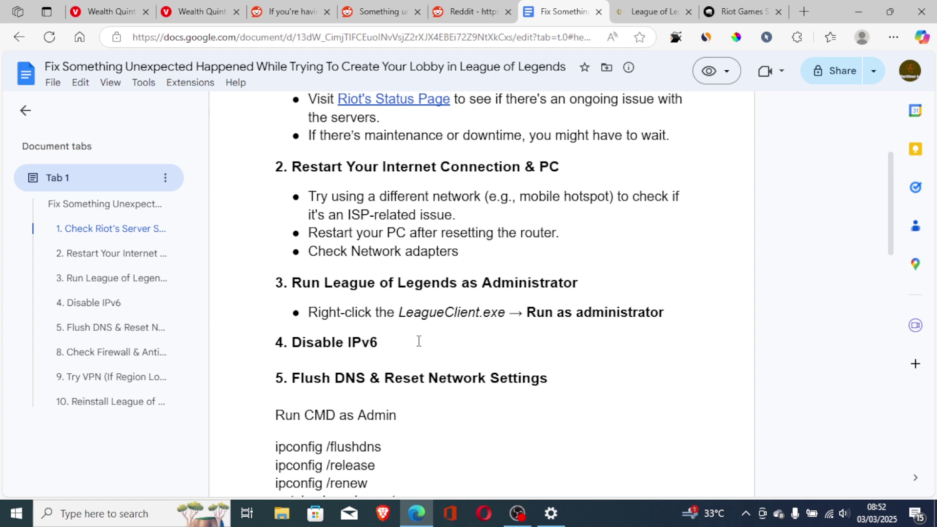
# Glance at the network status page, return to the guide, and launch a fresh Settings window with Win+I
pyautogui.hotkey('alt', 'Tab')
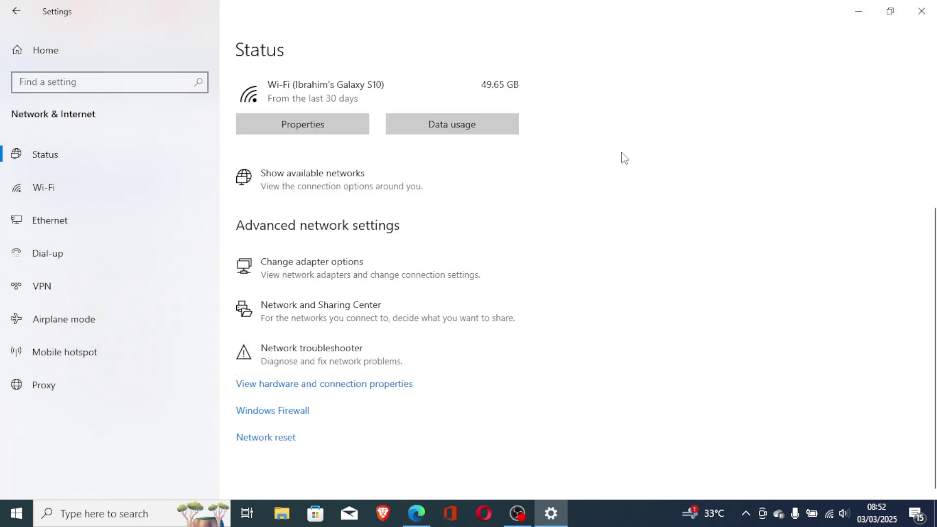
pyautogui.hotkey('alt', 'Tab')
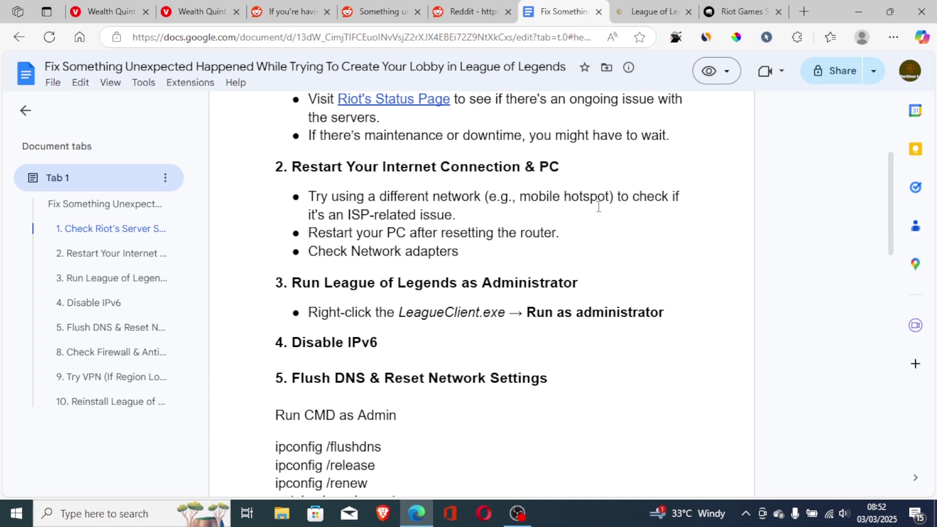
pyautogui.press('super+i')
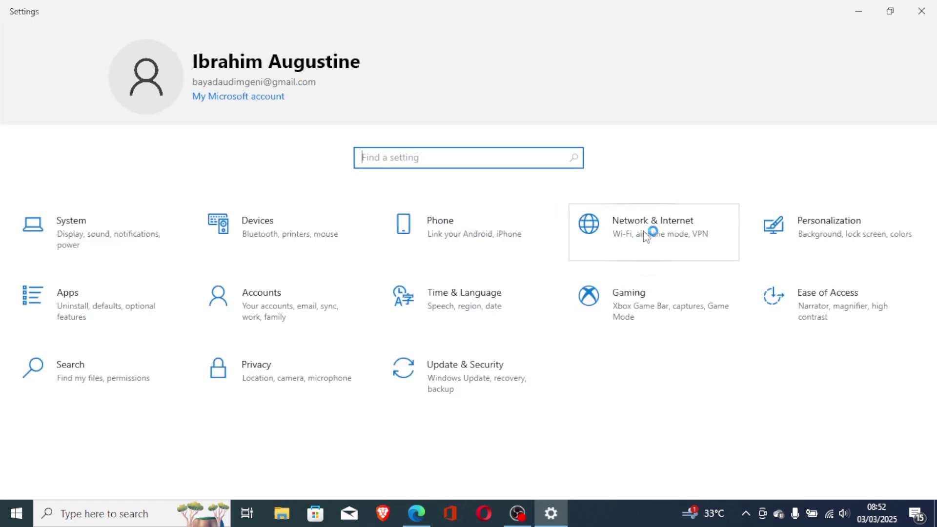
# Reopen Network Connections via Change adapter options and right-click the Wi-Fi adapter
pyautogui.click(647, 237)
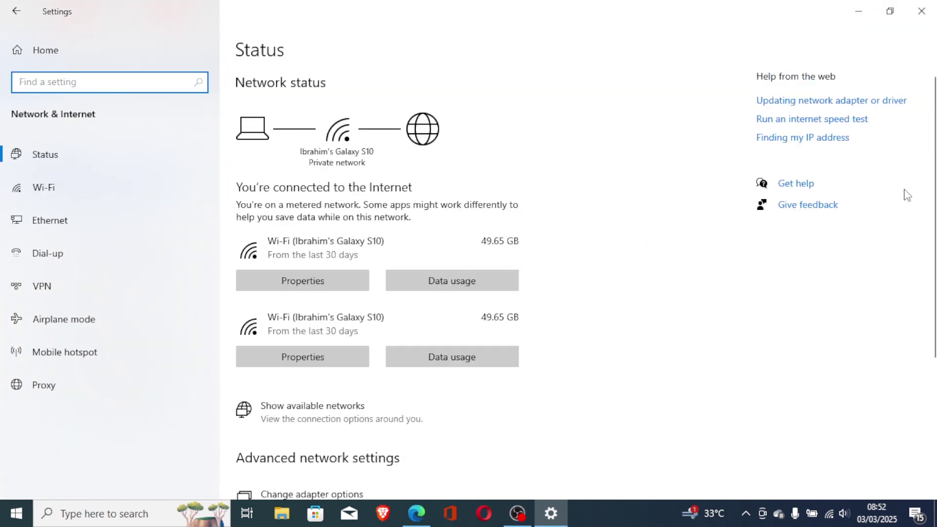
pyautogui.scroll(-4, 467, 295)
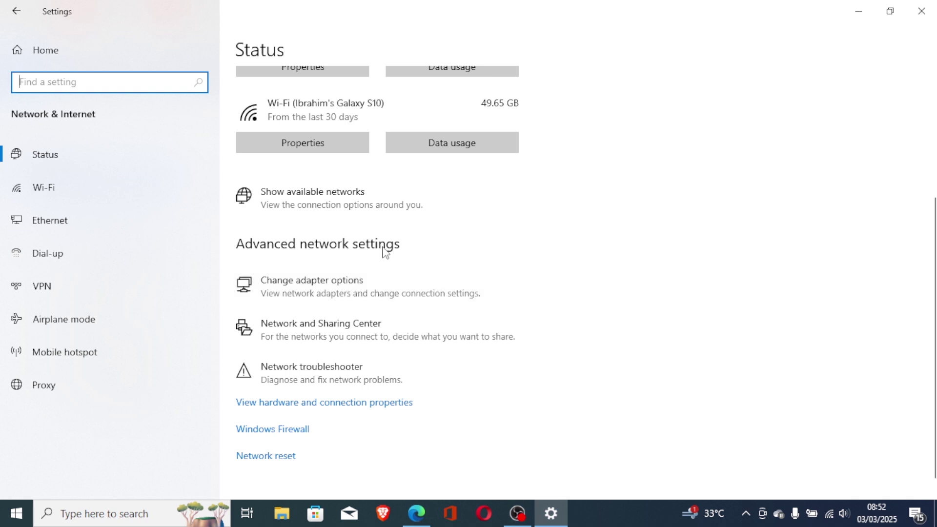
pyautogui.click(339, 292)
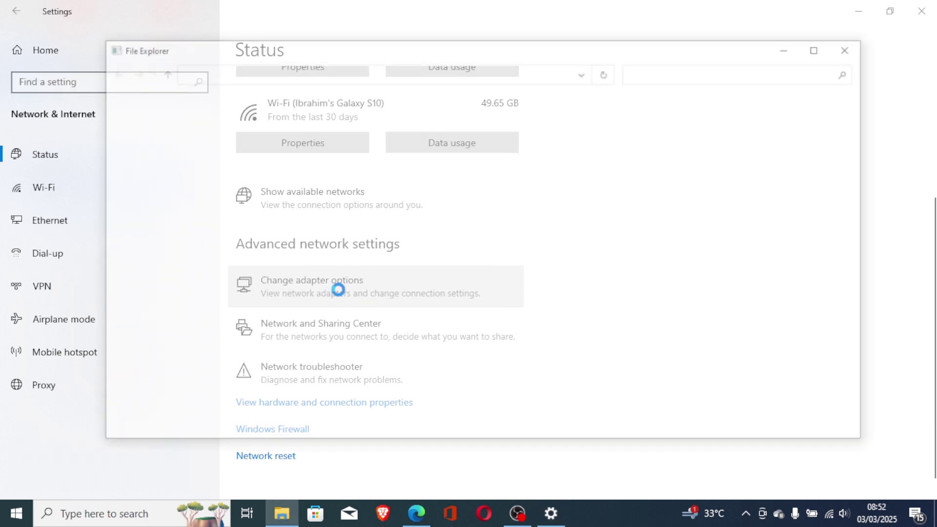
pyautogui.rightClick(346, 129)
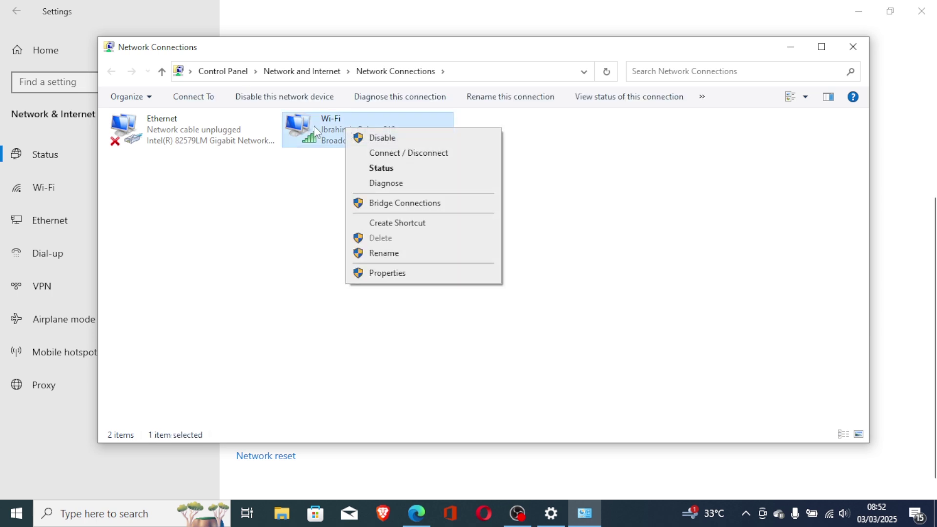
# Select Internet Protocol Version 6 (TCP/IPv6) in Wi-Fi Properties, leave it enabled, and close both windows
pyautogui.click(388, 274)
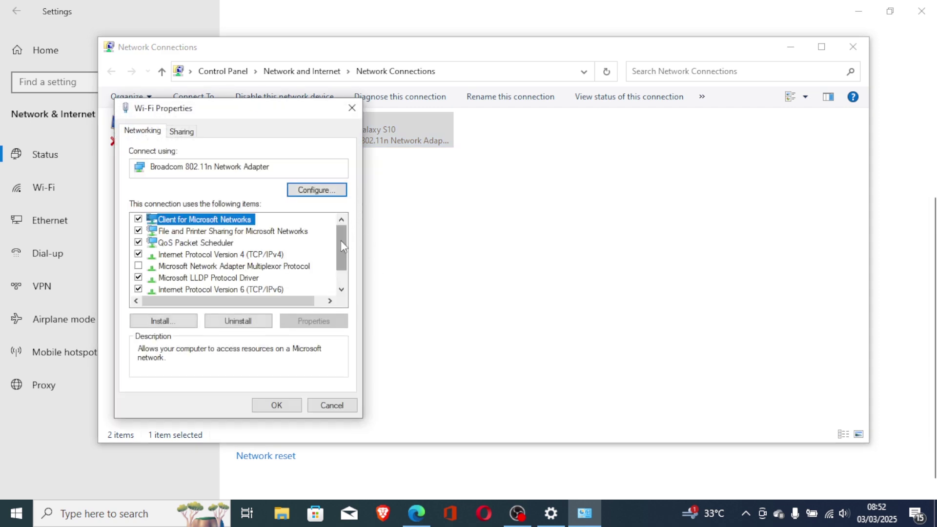
pyautogui.moveTo(341, 242); pyautogui.dragTo(340, 248)
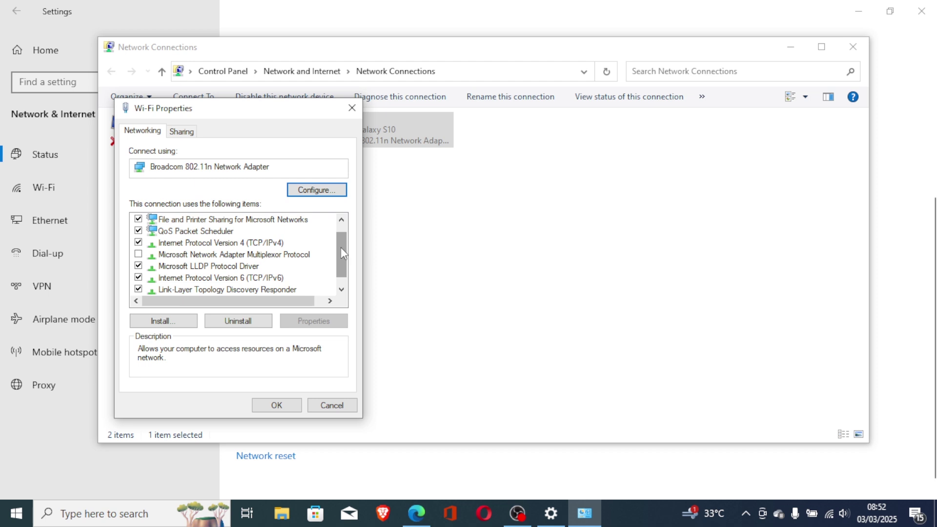
pyautogui.click(200, 278)
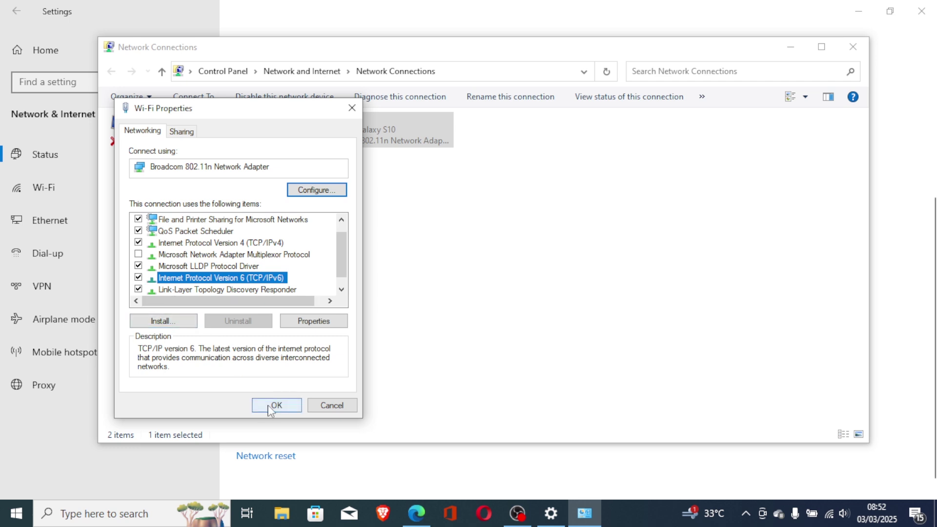
pyautogui.click(352, 108)
pyautogui.click(853, 46)
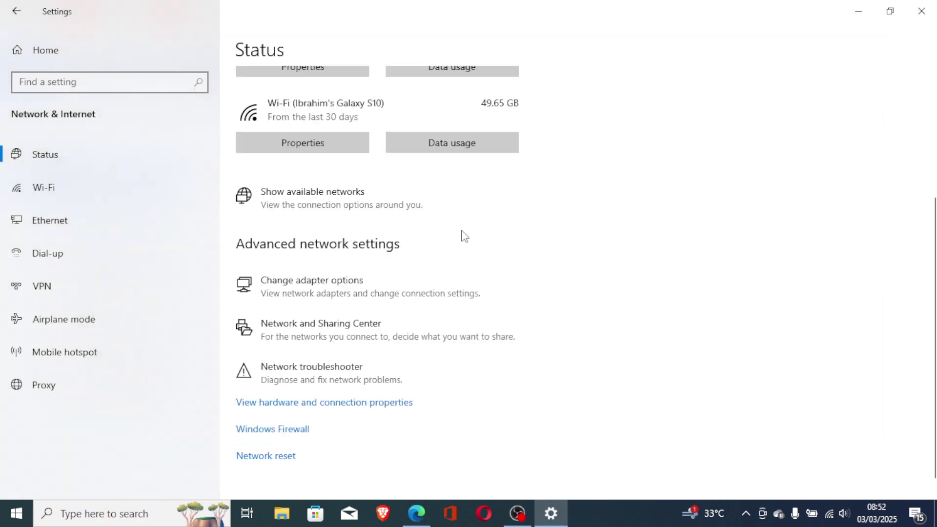
# Scroll the guide to section 5 and highlight the ipconfig /release and /renew lines
pyautogui.click(416, 512)
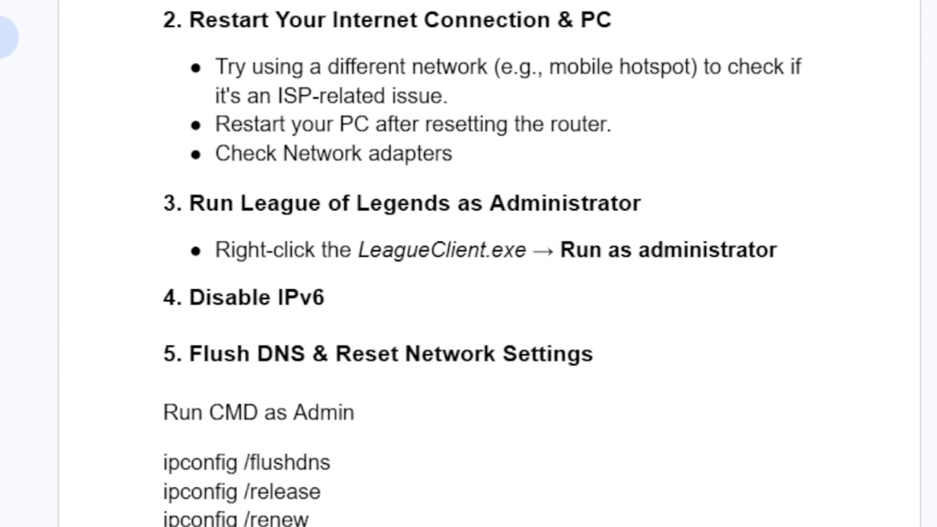
pyautogui.scroll(-5, 488, 264)
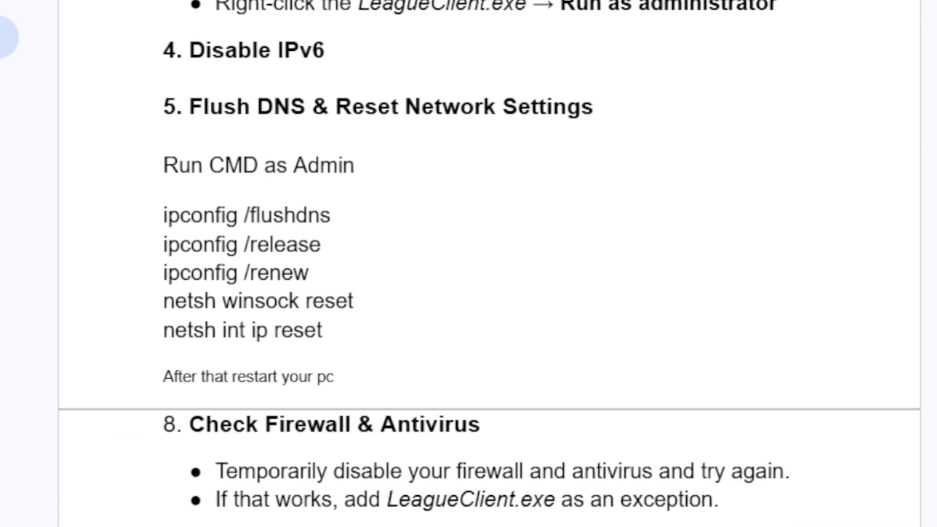
pyautogui.scroll(-1, 488, 264)
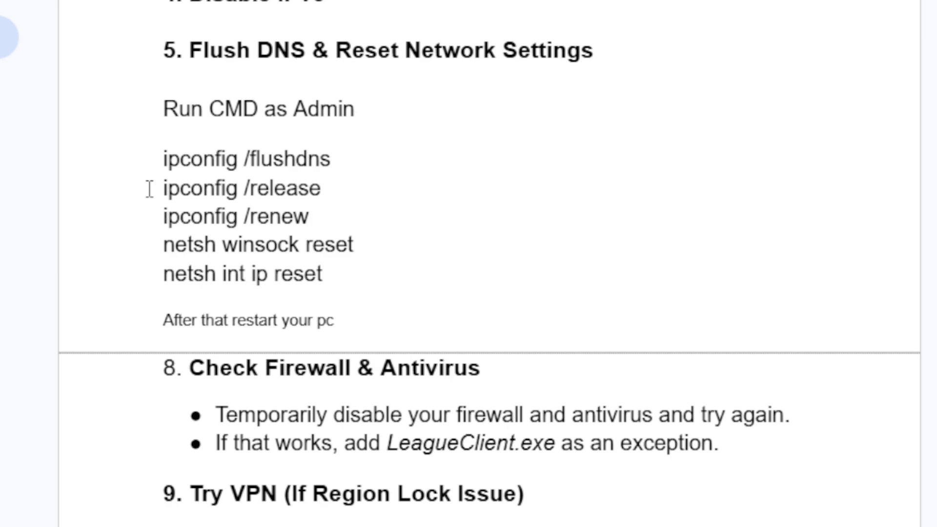
pyautogui.moveTo(149, 189); pyautogui.dragTo(278, 243)
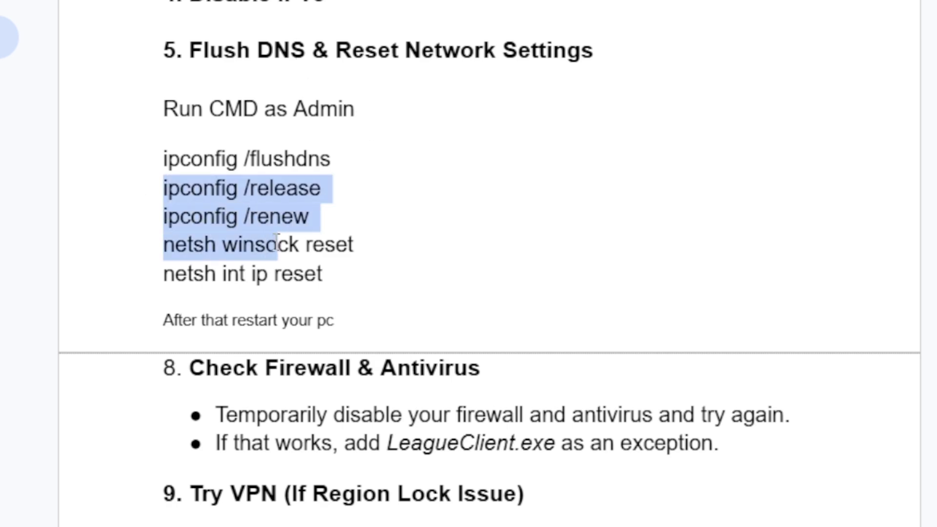
pyautogui.click(215, 207)
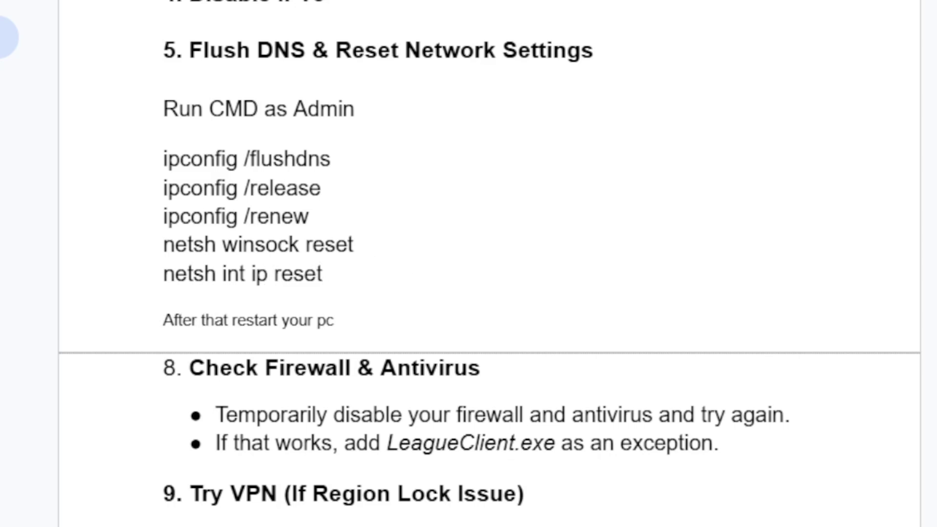
# Search Windows for cmd to bring up Command Prompt
pyautogui.scroll(5, 490, 263)
pyautogui.scroll(-4, 490, 263)
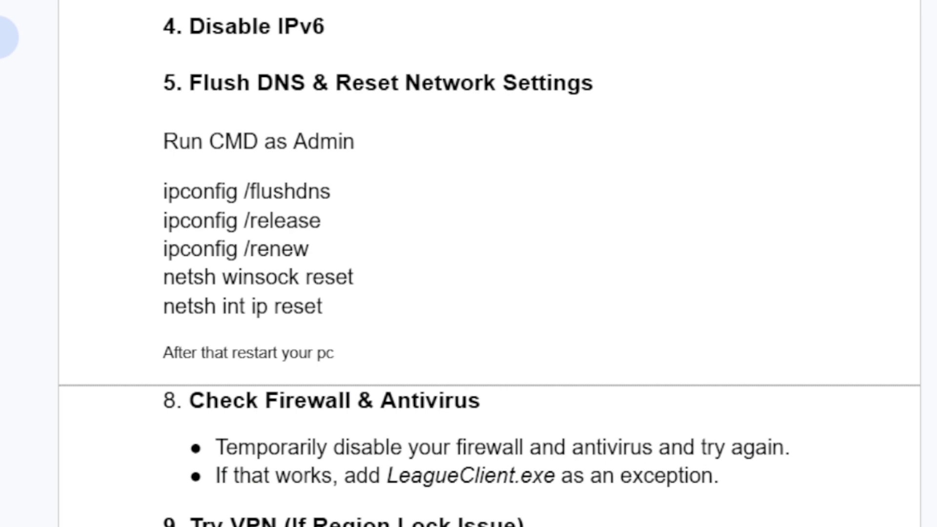
pyautogui.click(128, 514)
pyautogui.write('cmd')
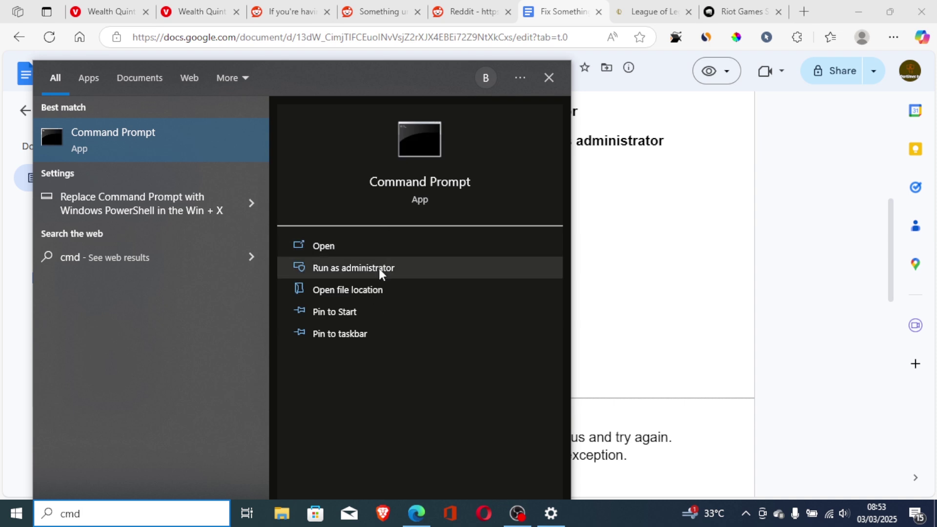
# Run Command Prompt as administrator, move it aside, close it, and scroll the guide to steps 8 and 9
pyautogui.click(379, 270)
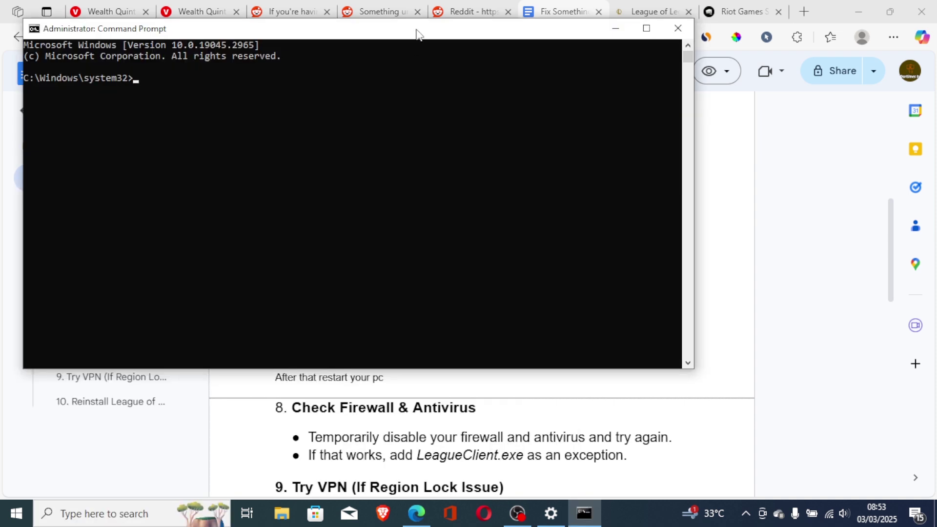
pyautogui.moveTo(416, 34); pyautogui.dragTo(563, 160)
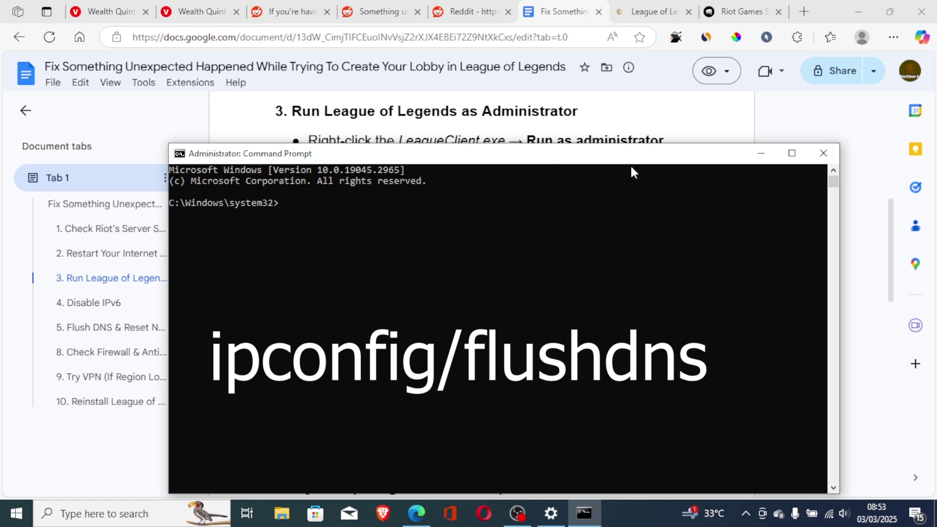
pyautogui.click(823, 153)
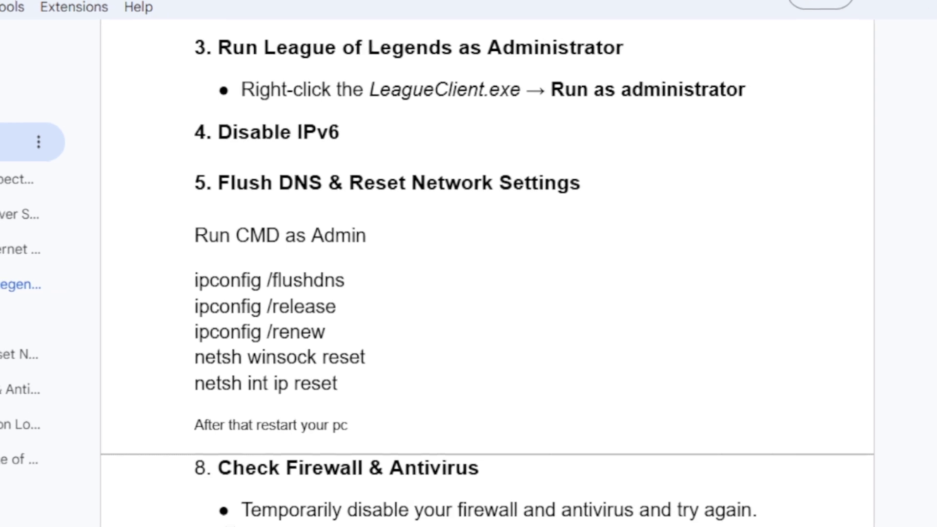
pyautogui.scroll(-5, 488, 263)
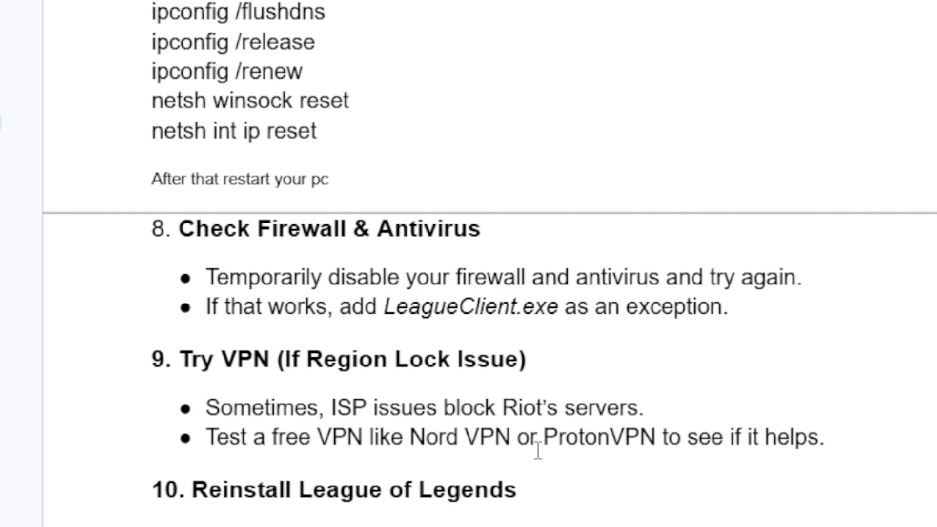
# Highlight 'Nord VPN' in the guide's VPN tip, then switch to the Reddit lobby-error thread
pyautogui.doubleClick(421, 439)
pyautogui.moveTo(498, 433); pyautogui.dragTo(522, 438)
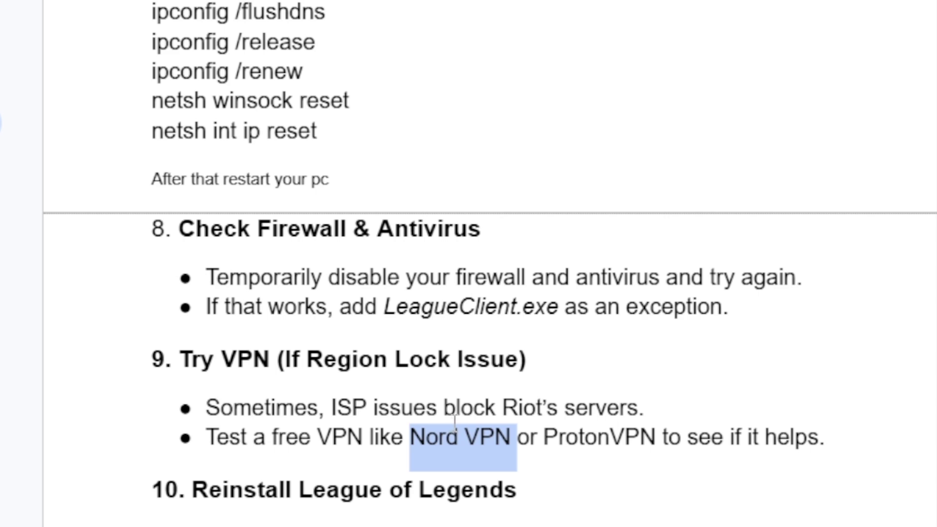
pyautogui.click(433, 445)
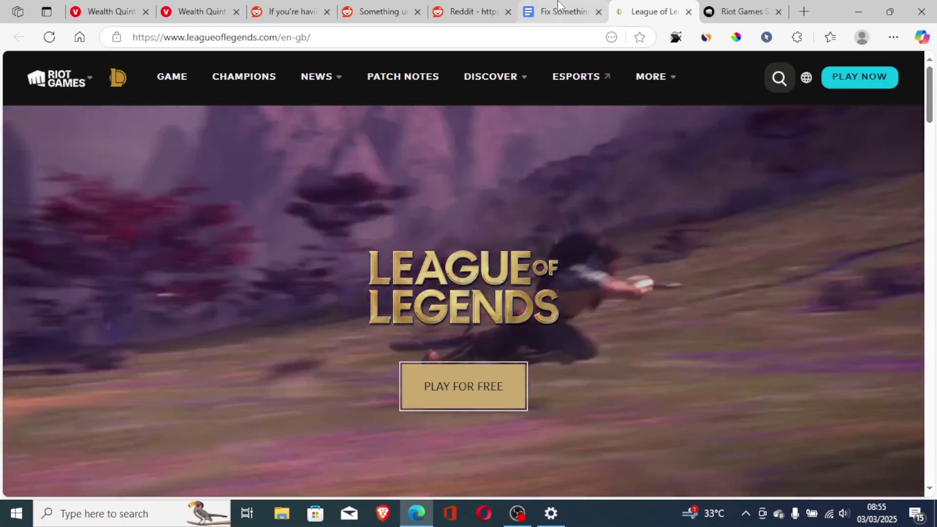
pyautogui.click(529, 6)
pyautogui.click(476, 6)
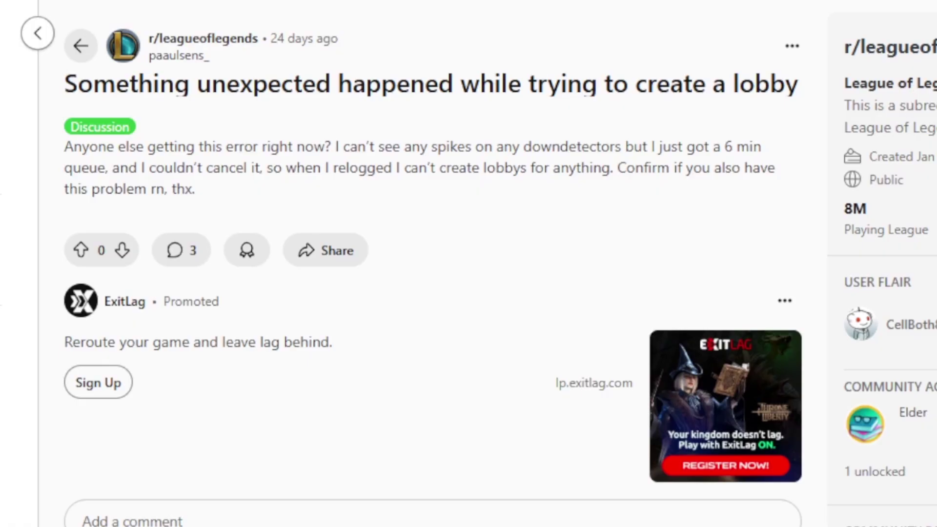
# Read the lobby error thread's replies, then bring the troubleshooting guide's steps 2 through 5 into view
pyautogui.scroll(-5, 432, 264)
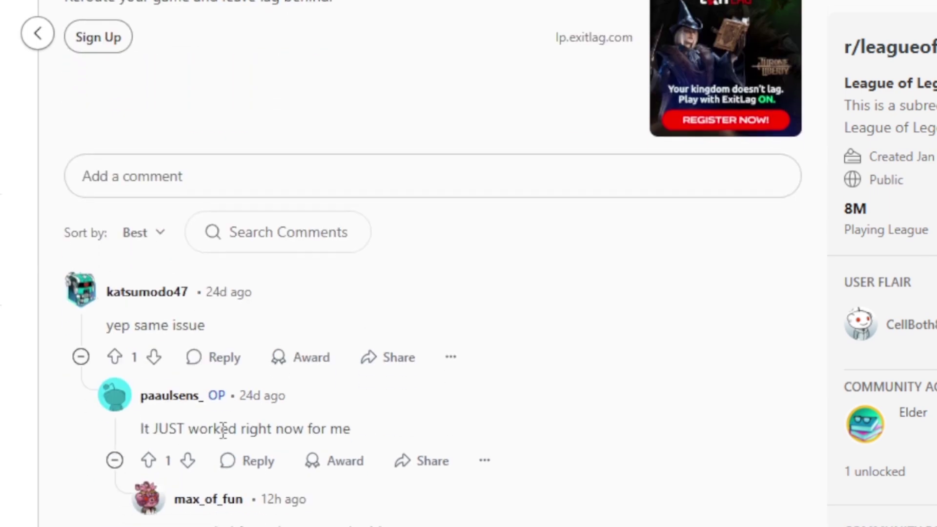
pyautogui.scroll(7, 432, 263)
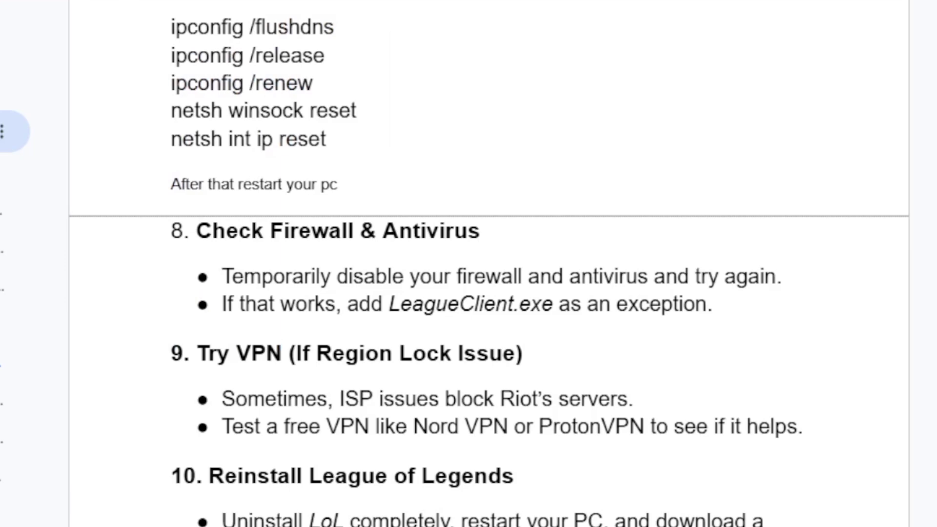
pyautogui.scroll(10, 489, 263)
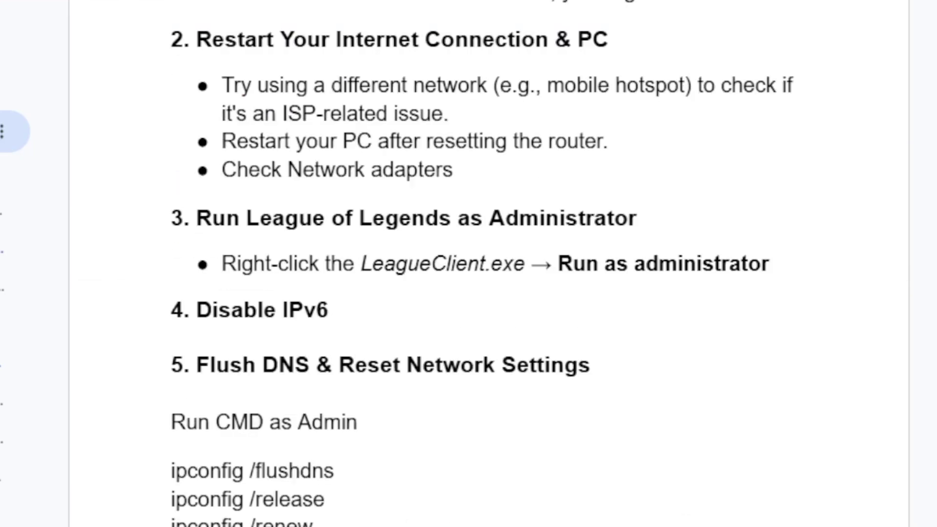